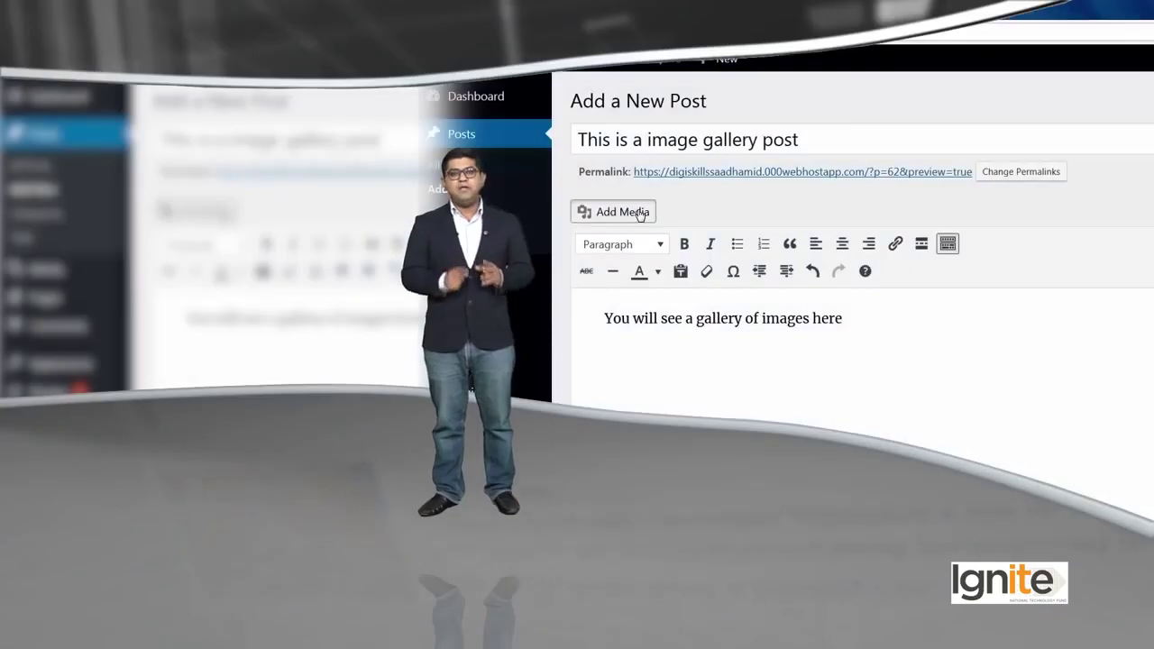
Step: Open Add Media above the post editor and switch to Create Gallery
left_click(640, 213)
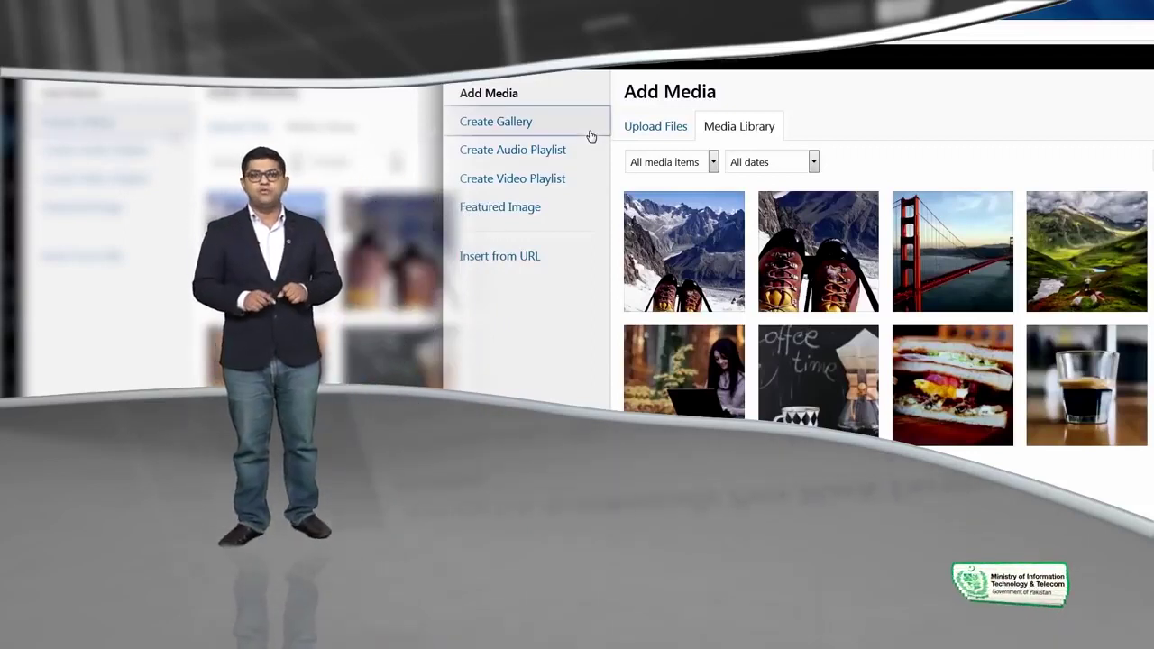
left_click(590, 137)
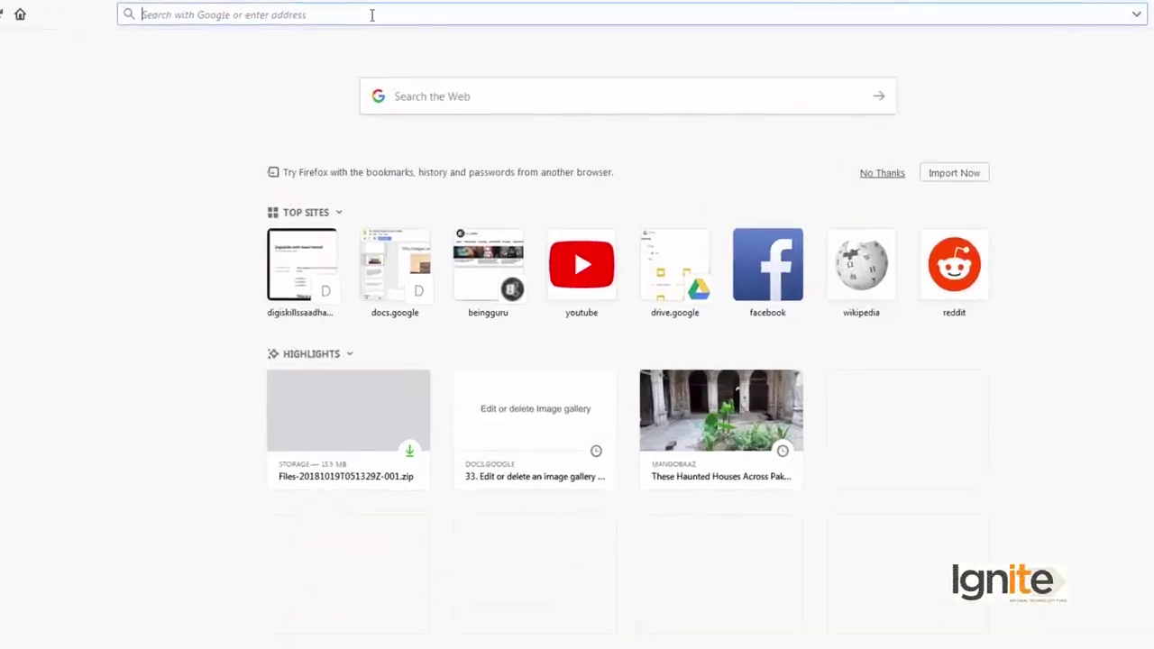
Step: Go to the site's /wp-admin address using the autofilled URL to reach the dashboard
type("digi")
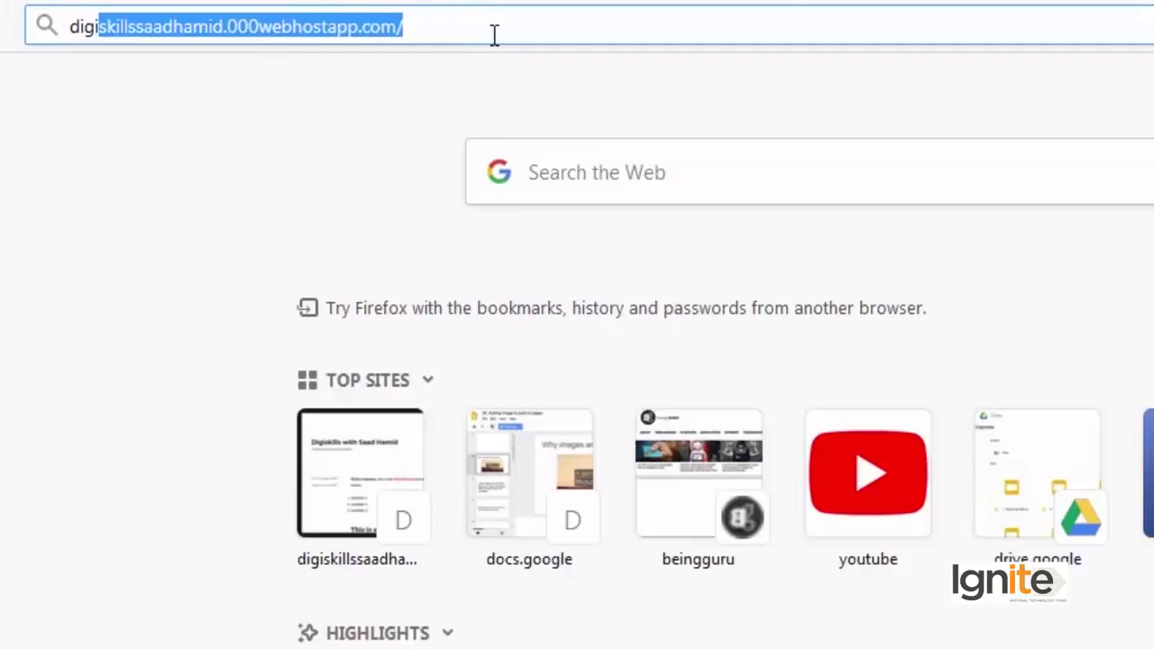
key("Return")
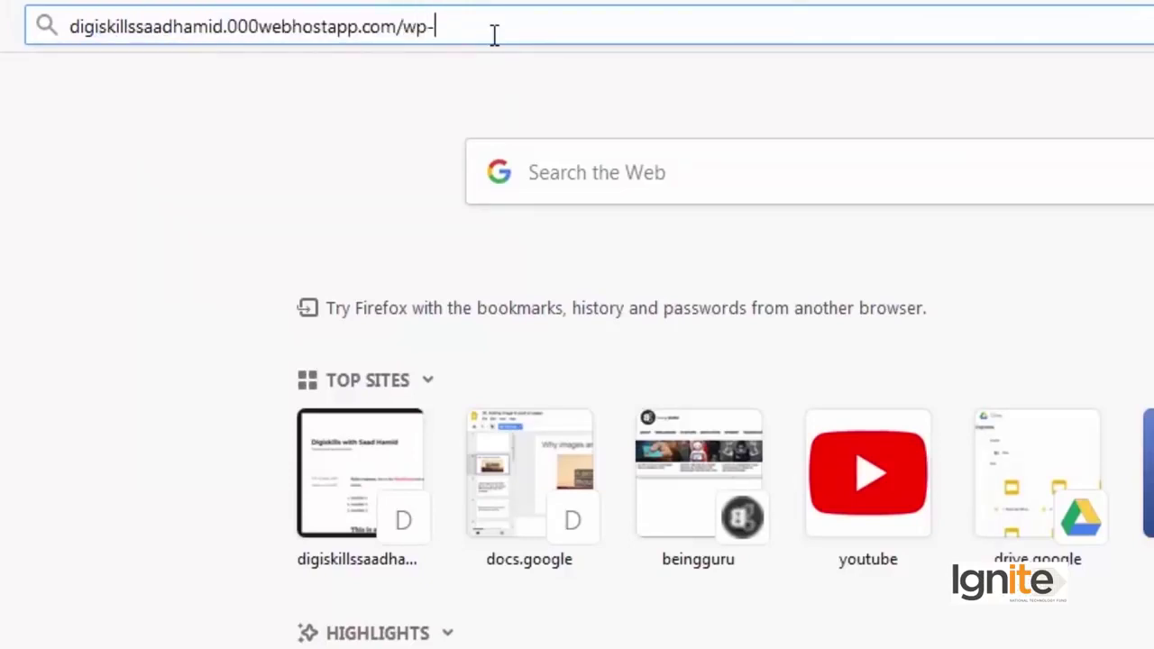
key("Return")
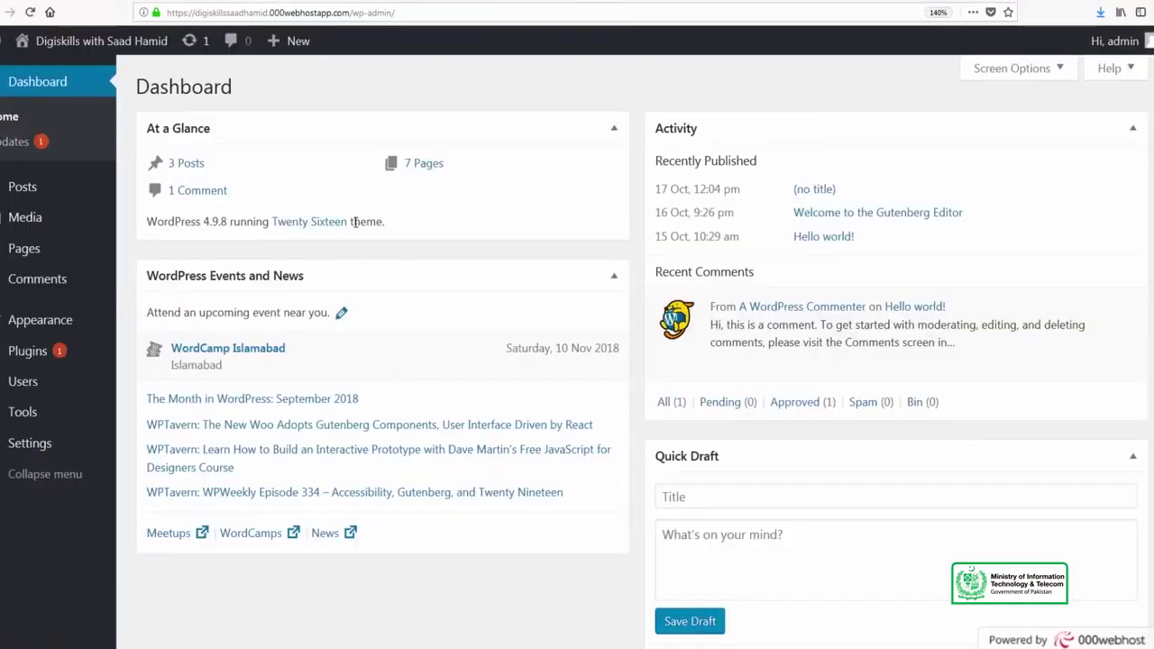
Step: Create a new post titled 'This is a image gallery post' with intro 'You will see a gallery of images here'
mouse_move(302, 42)
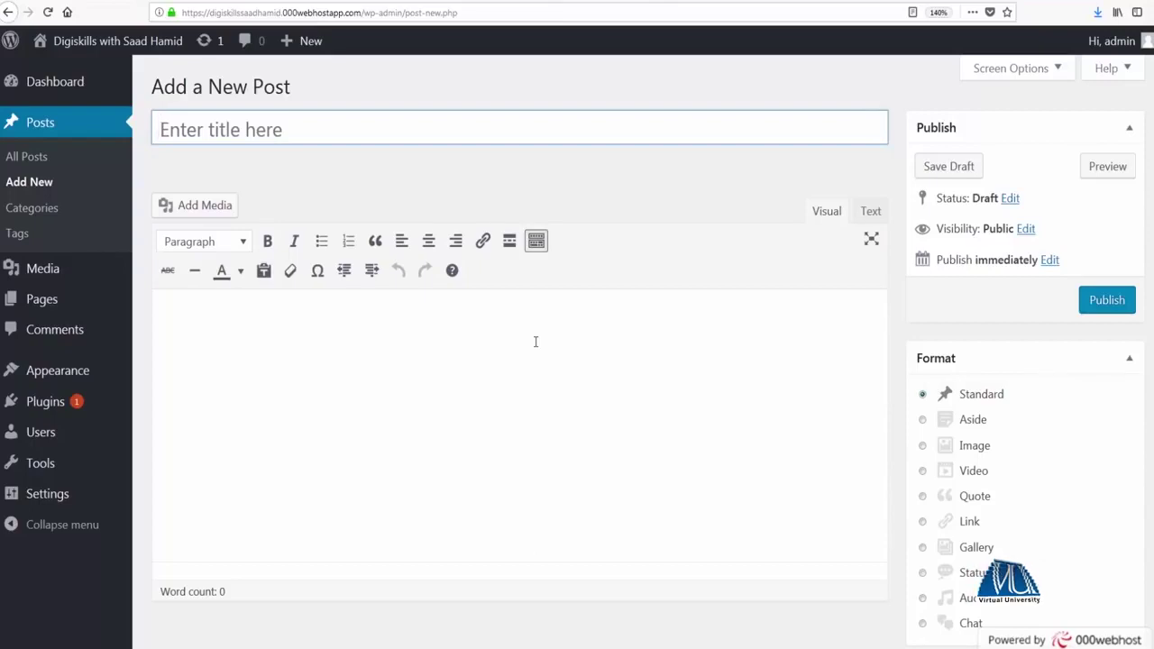
type("This is a image gallery post")
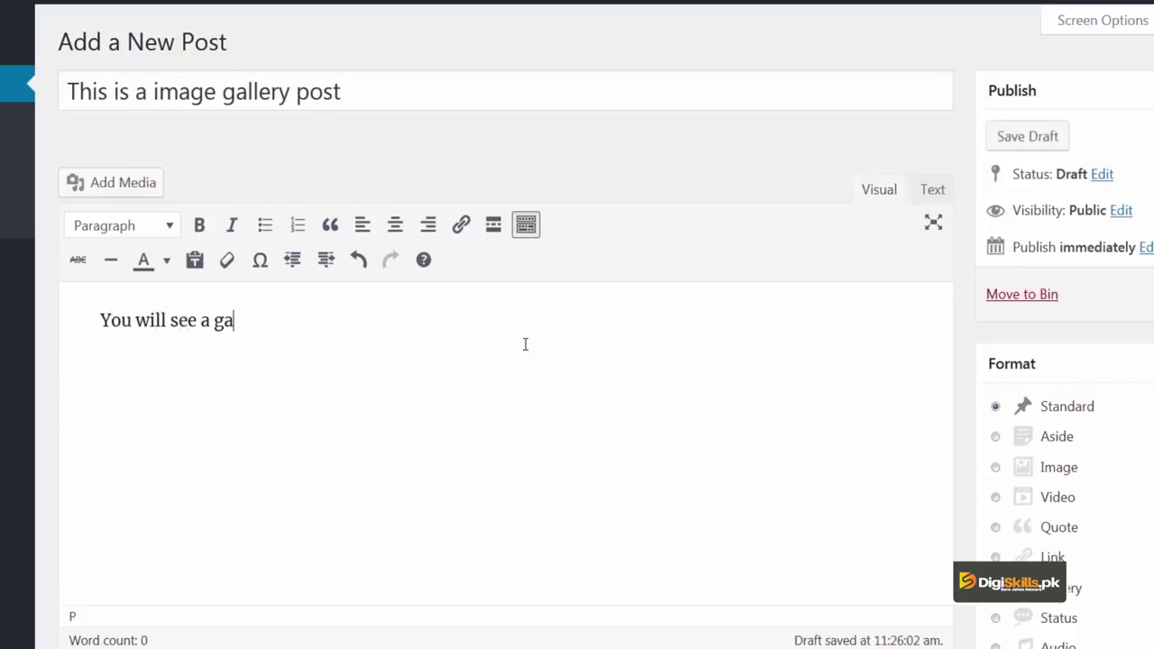
type("f")
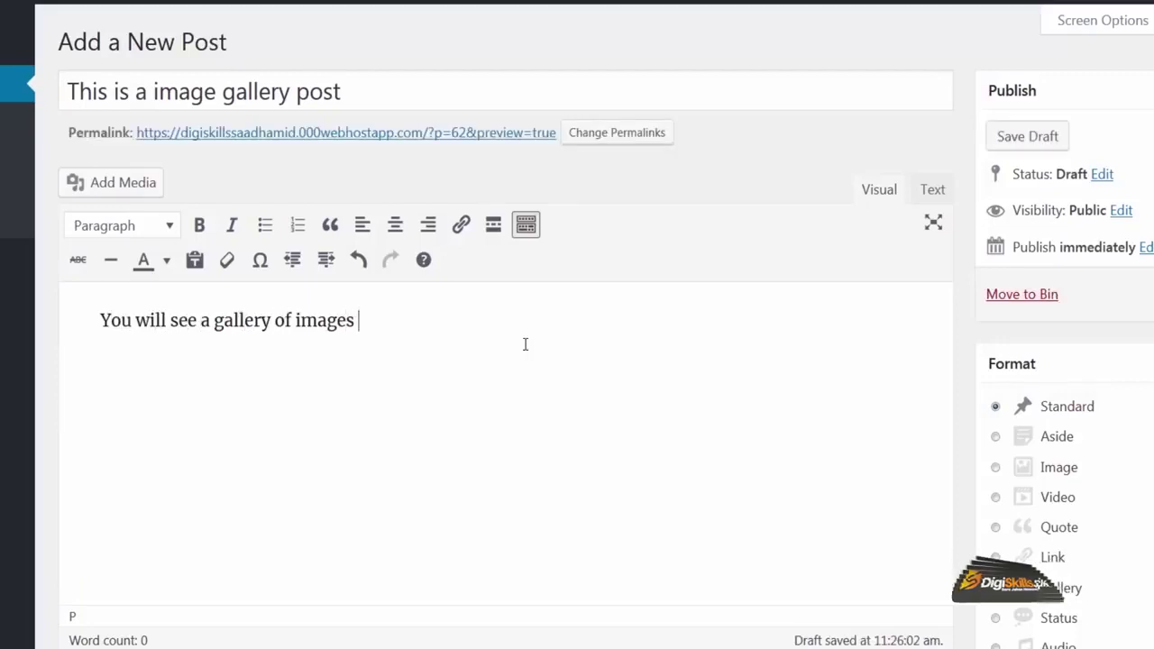
Step: Open Add Media, switch to Create Gallery and open the All dates filter
left_click(144, 185)
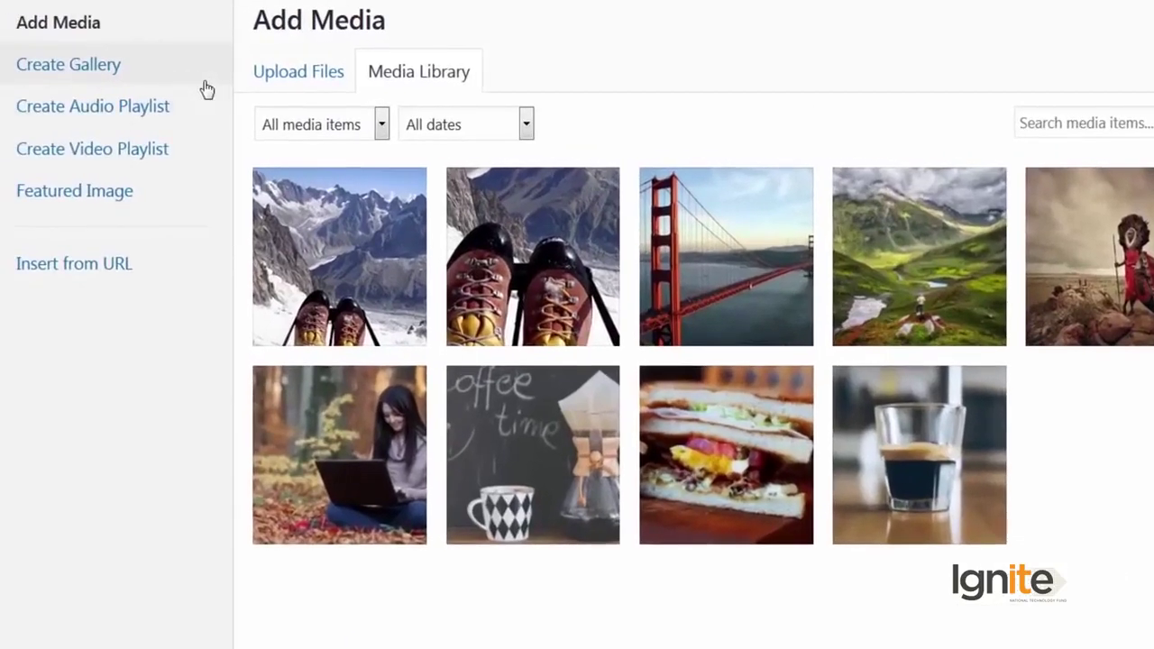
left_click(206, 84)
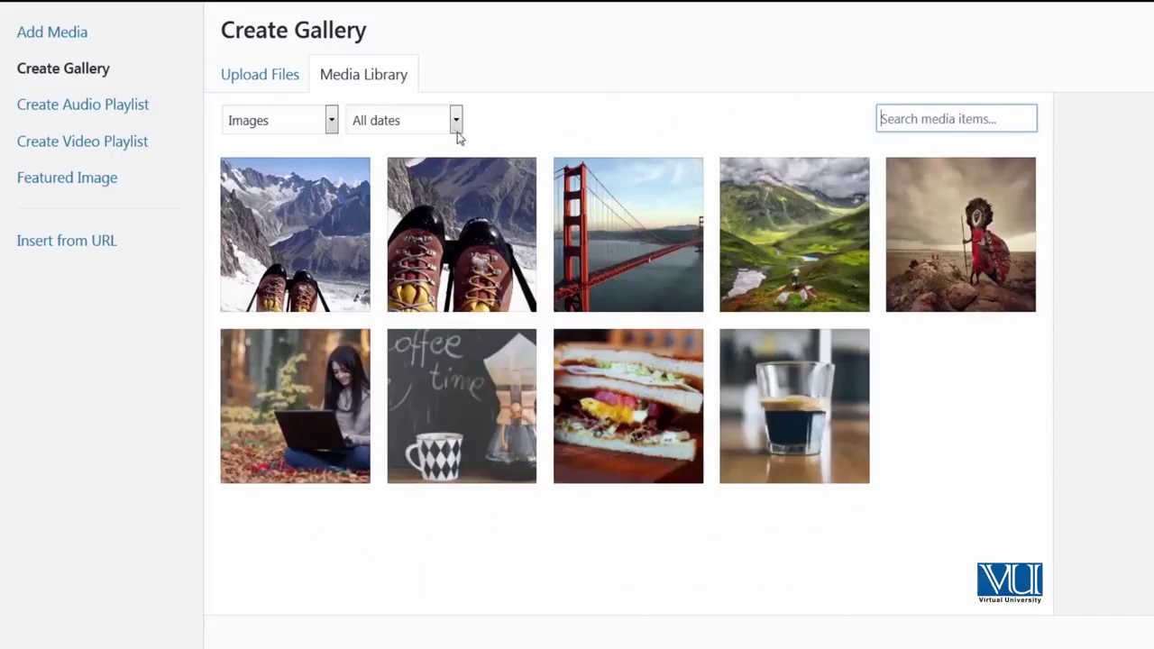
left_click(457, 121)
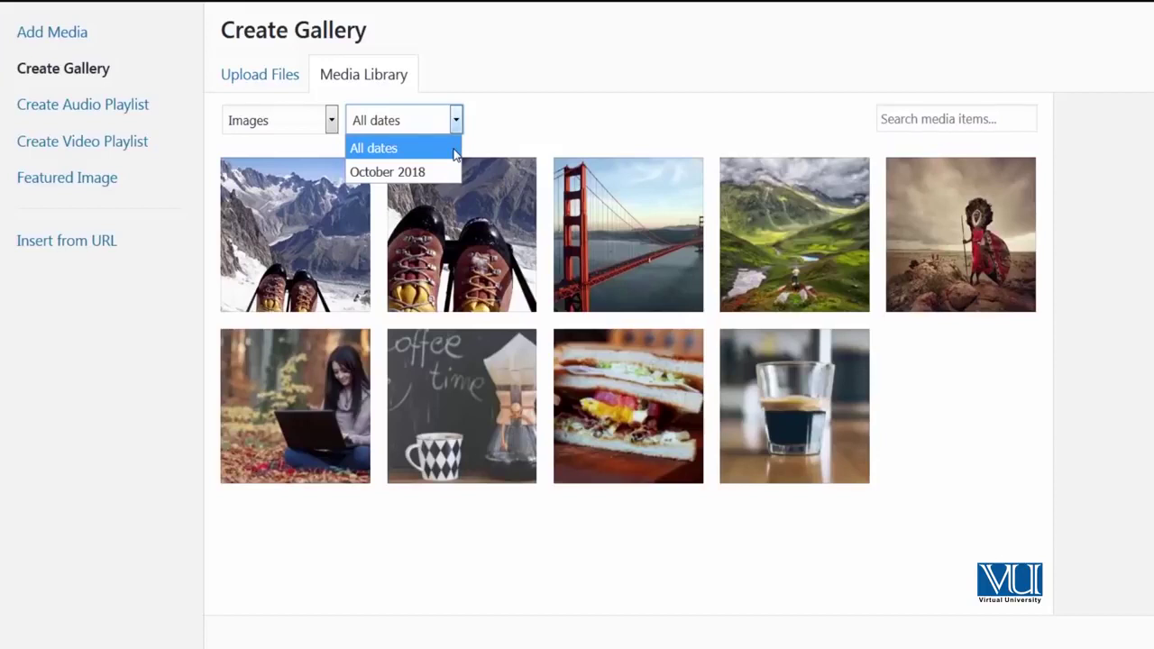
Step: Keep All dates, select the espresso glass, sandwich, woman-with-laptop and boots images, and create the gallery
left_click(507, 113)
left_click(823, 461)
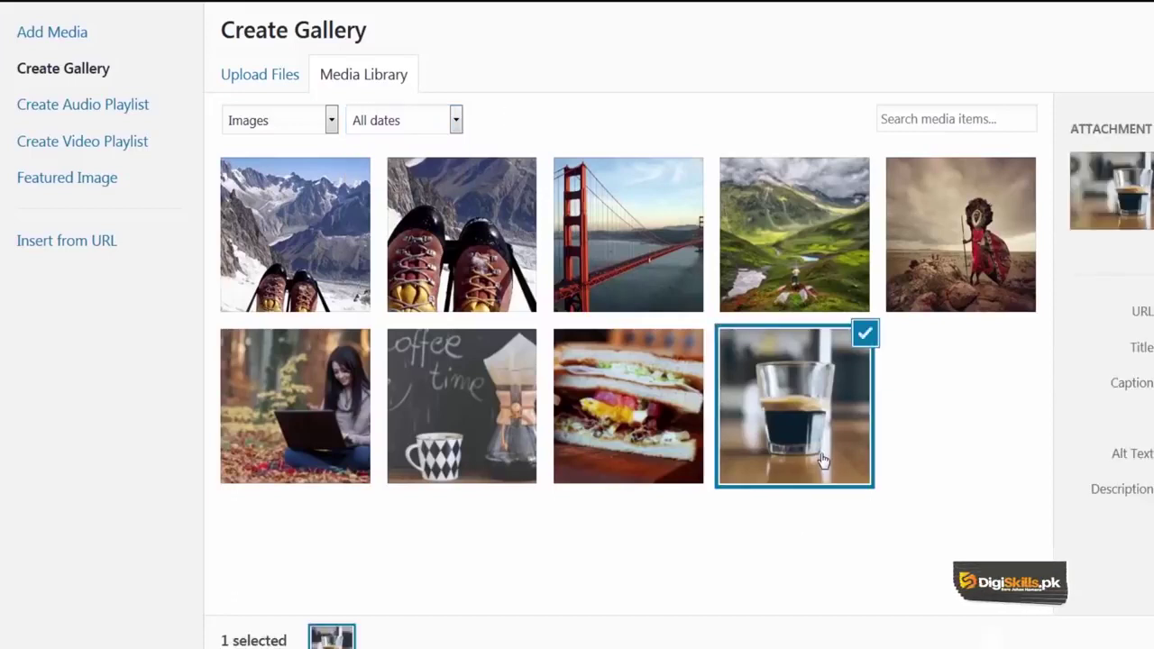
left_click(609, 420)
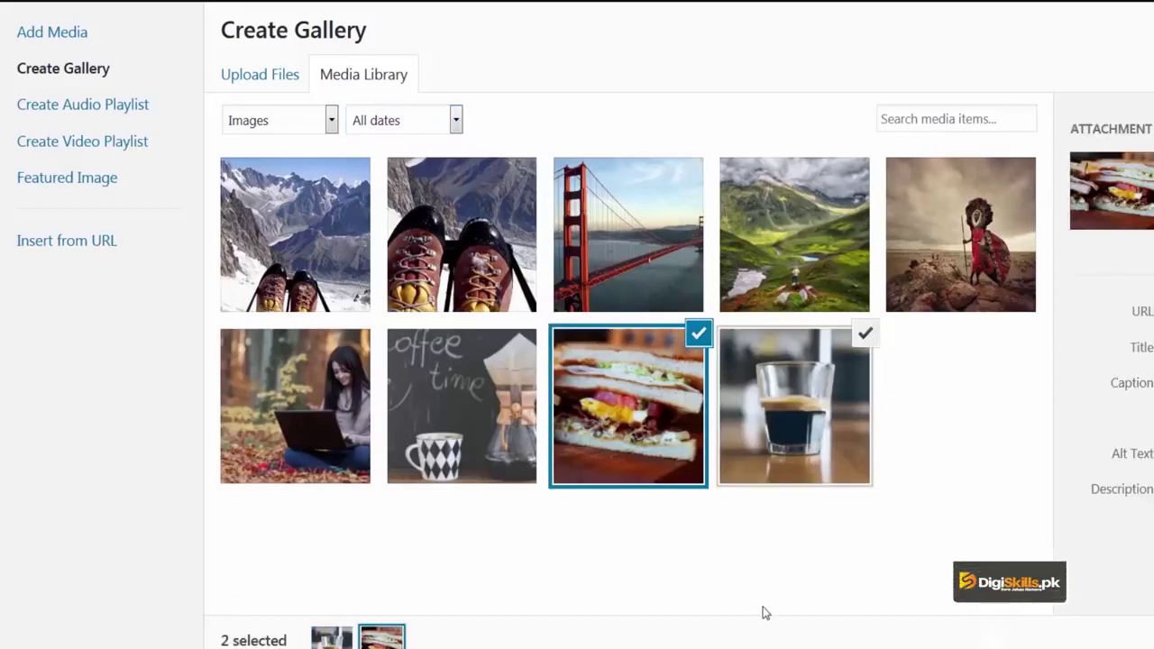
left_click(313, 423)
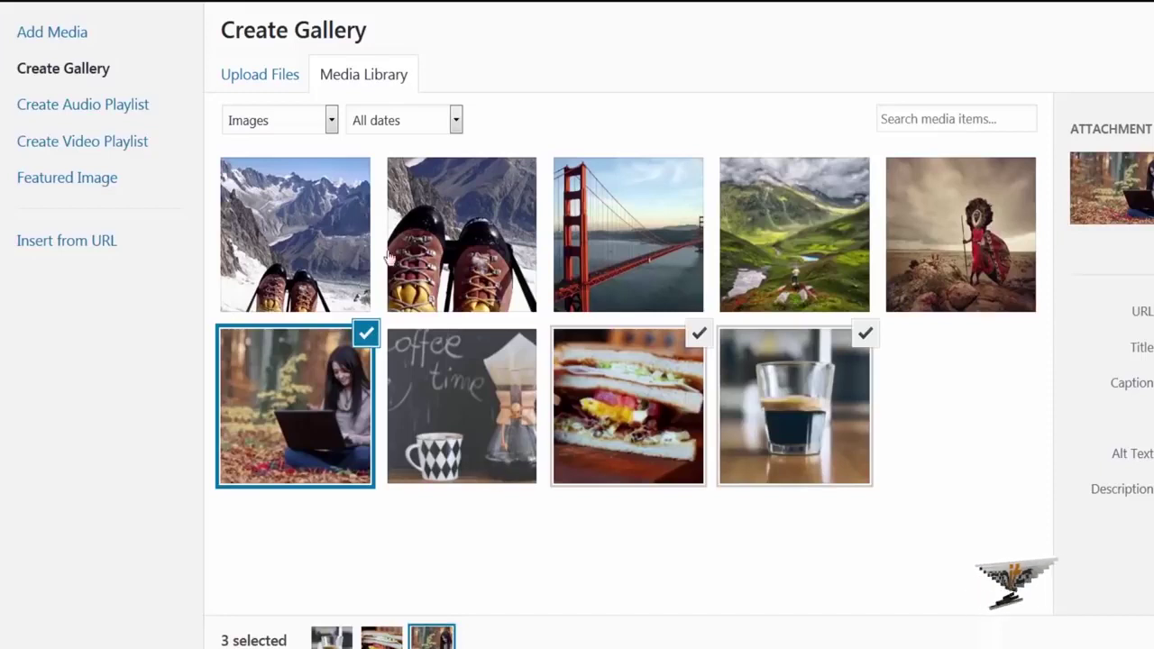
left_click(289, 307)
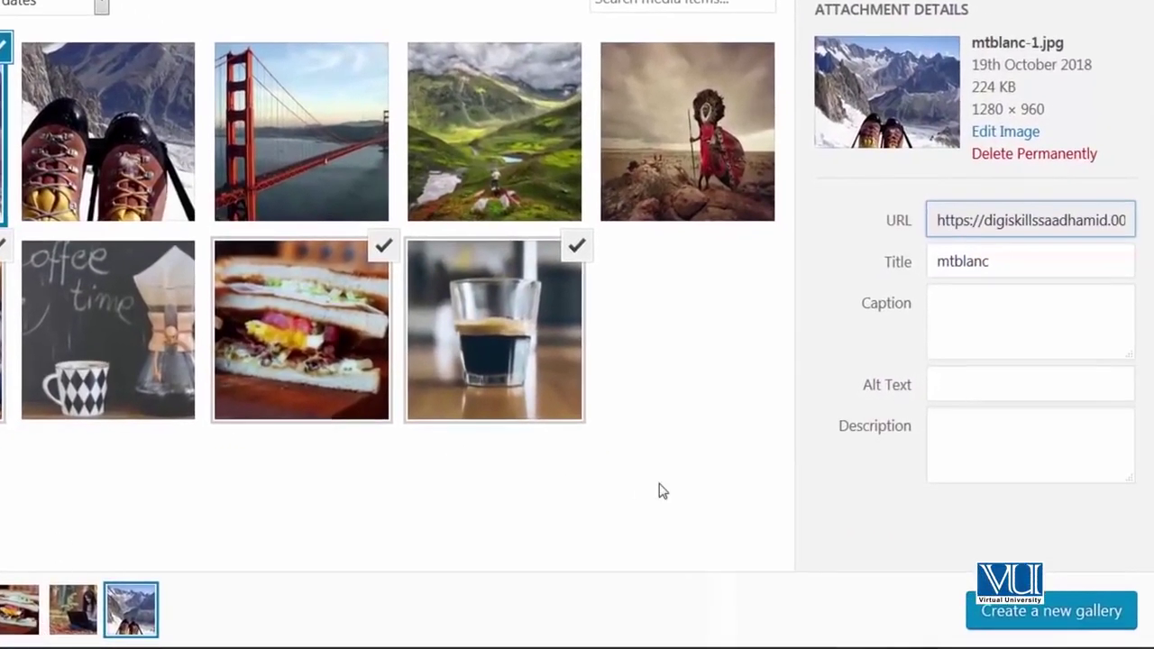
left_click(1004, 626)
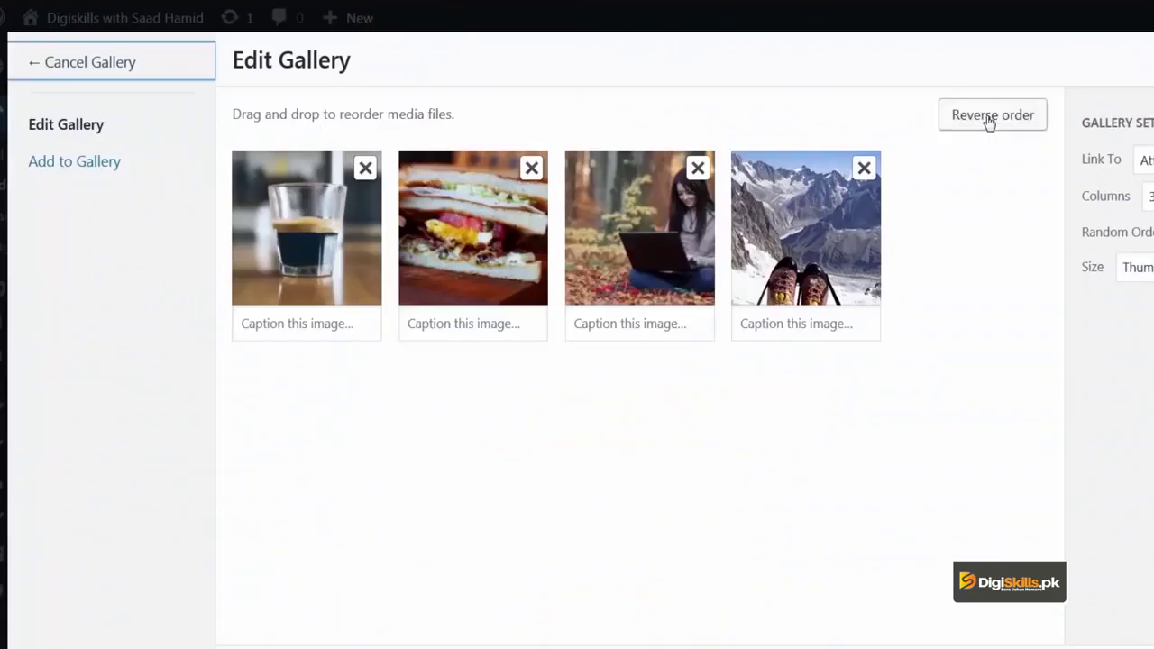
Step: Caption the boots 'Boots on mountains show freedom', sandwich 'Good food', coffee 'Good coffee', and start the laptop caption
left_click(989, 122)
left_click(990, 123)
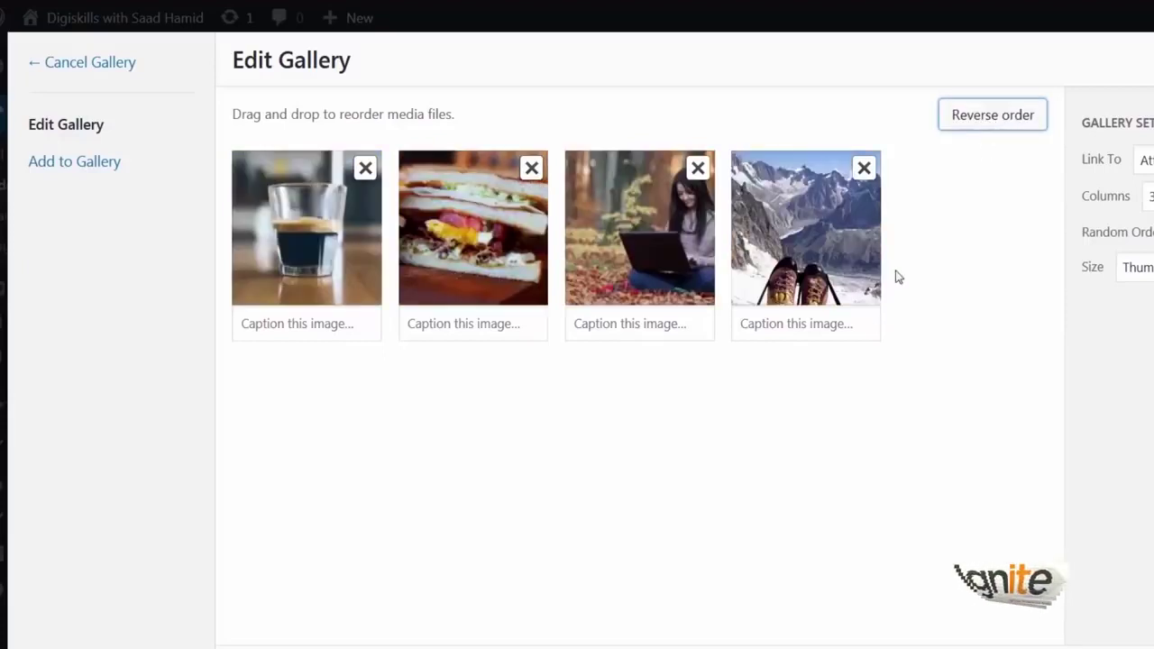
left_click(811, 321)
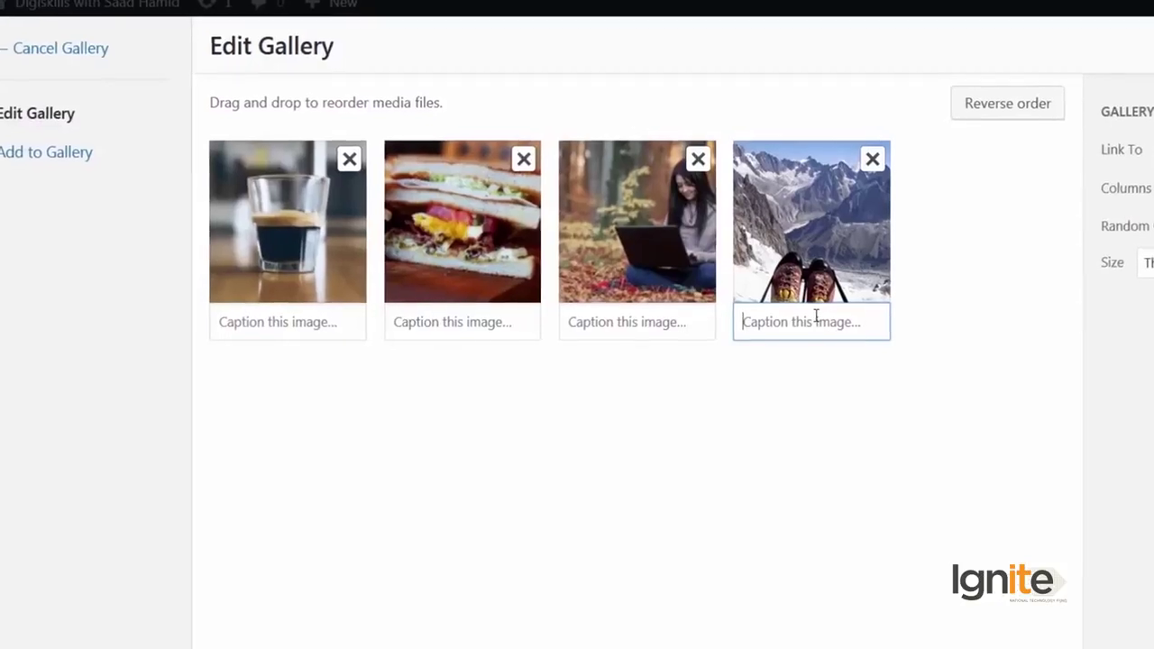
type("Boots on mountai")
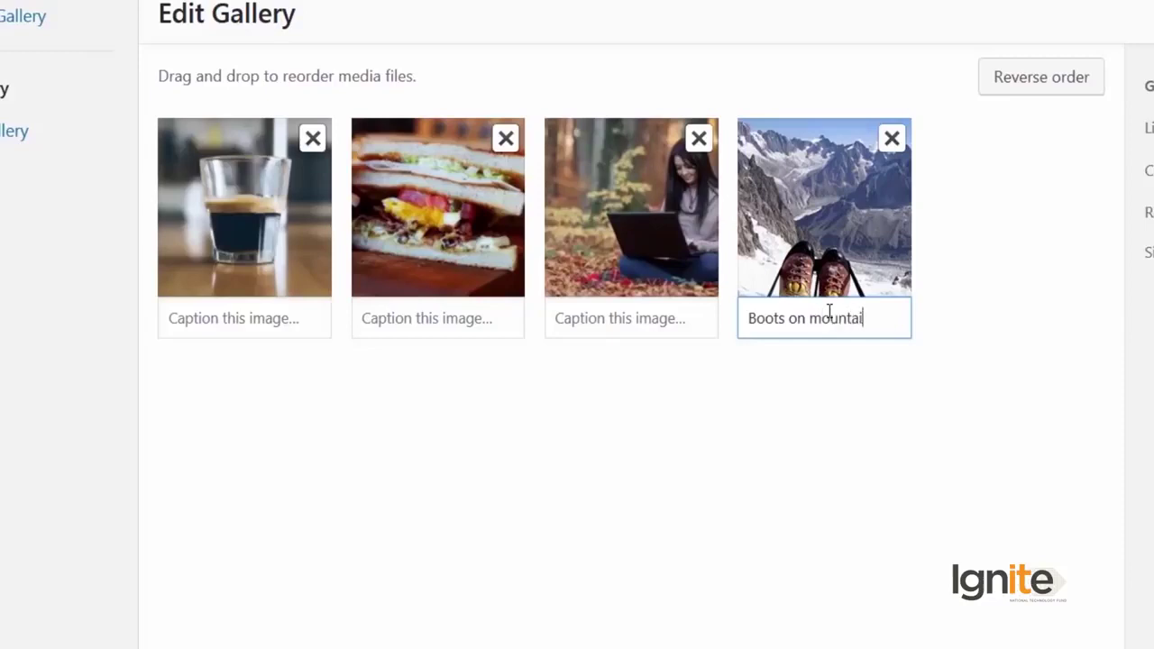
type("ns show freedom")
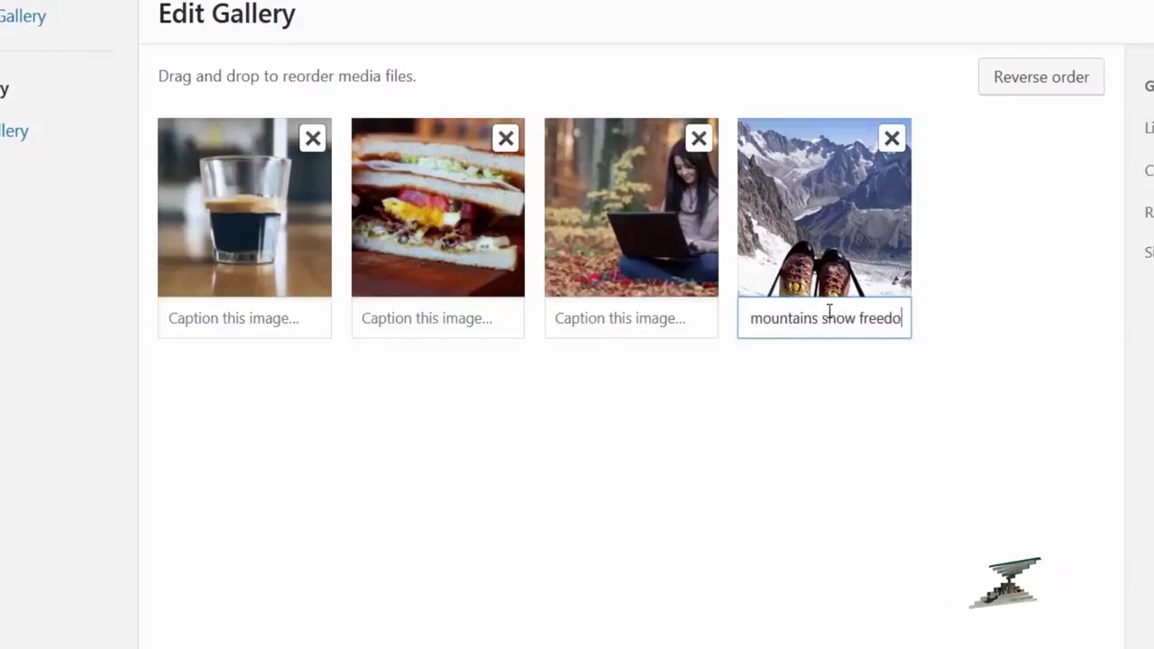
left_click(703, 311)
type("G")
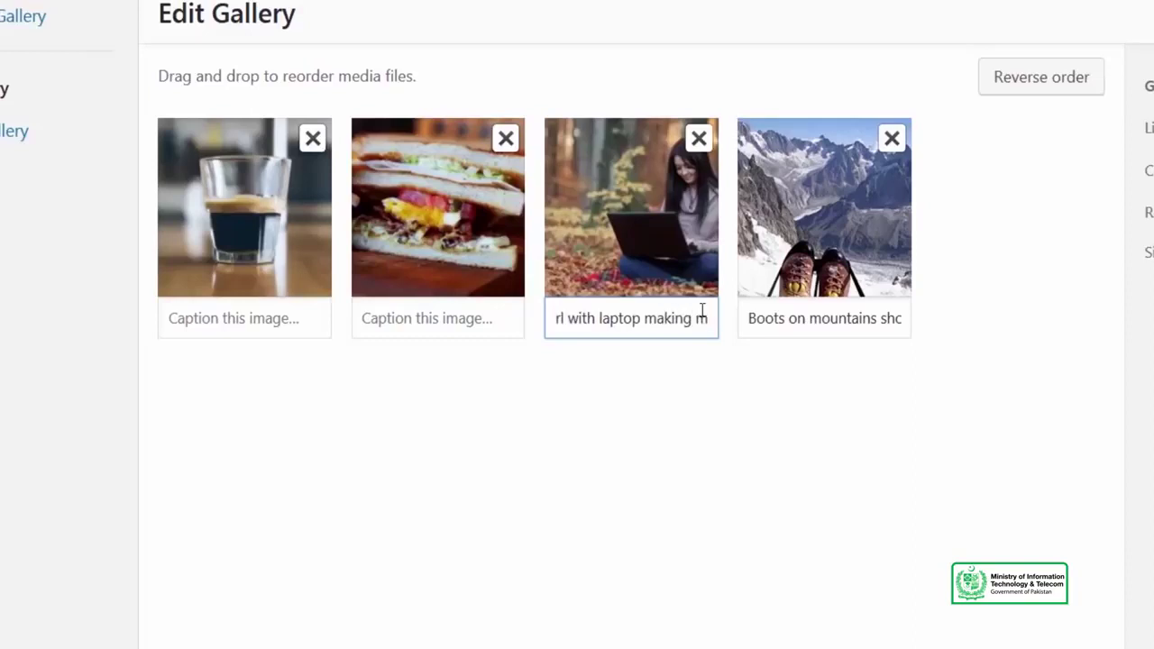
left_click(405, 316)
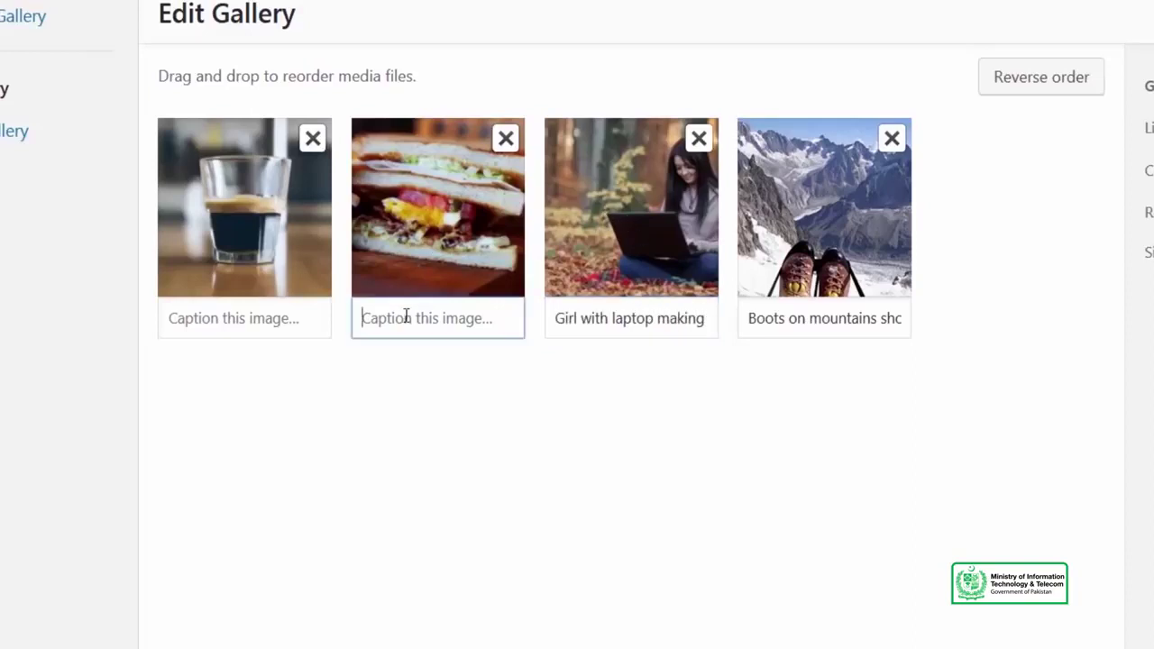
type("Good food")
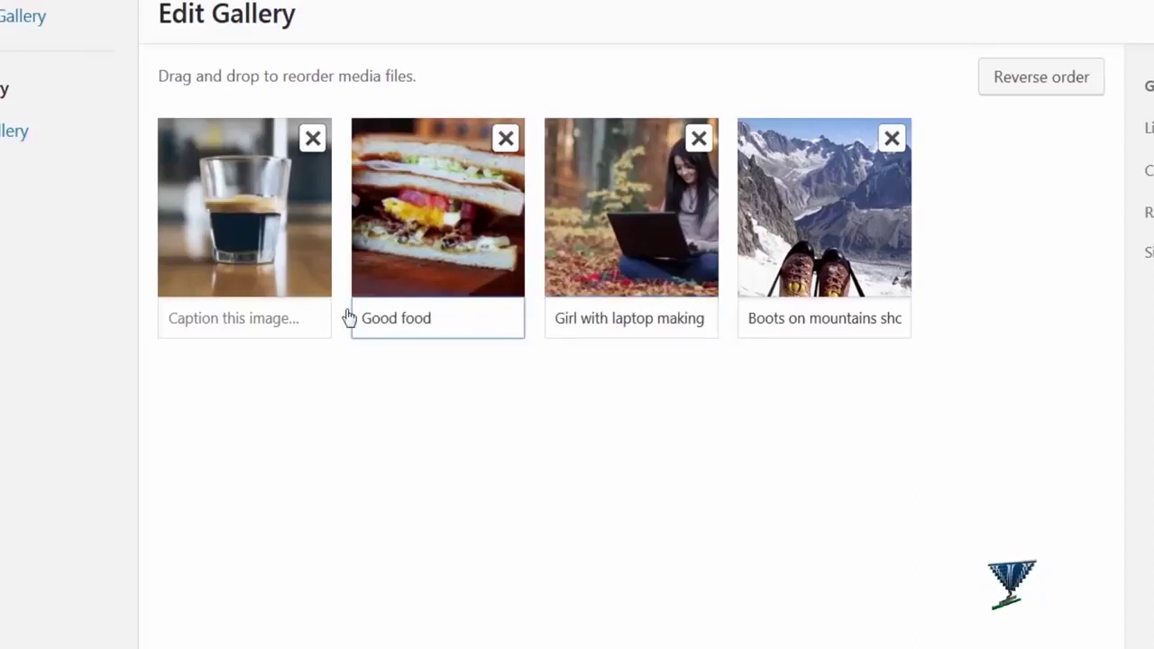
left_click(309, 326)
type("Good c")
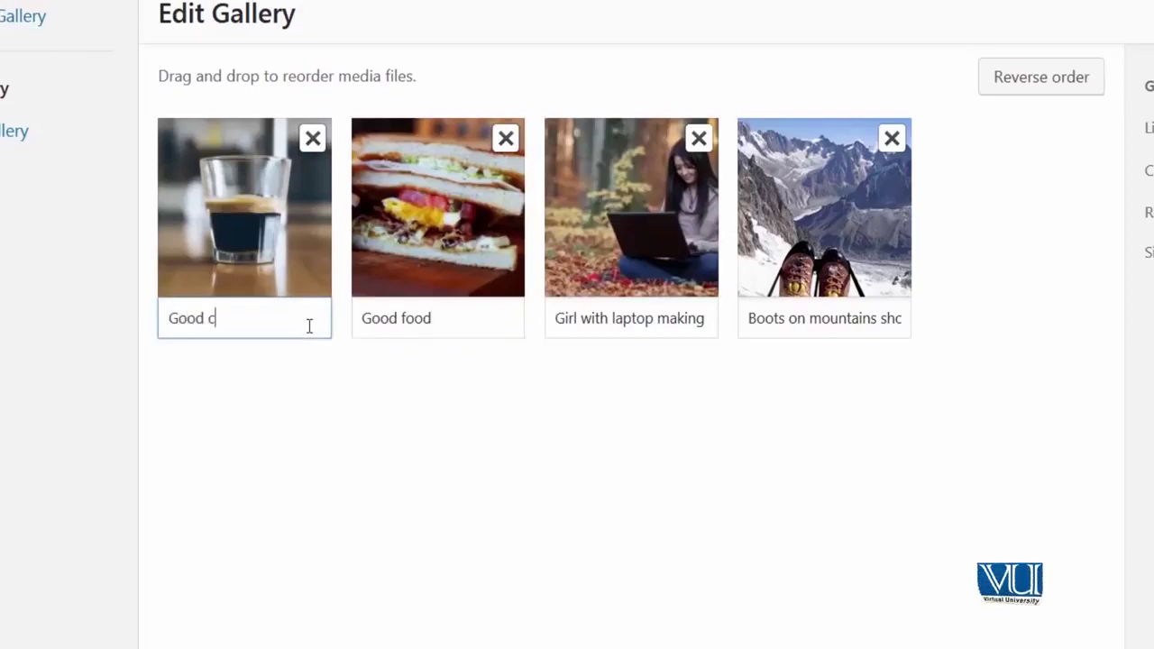
type("offee")
left_click(365, 368)
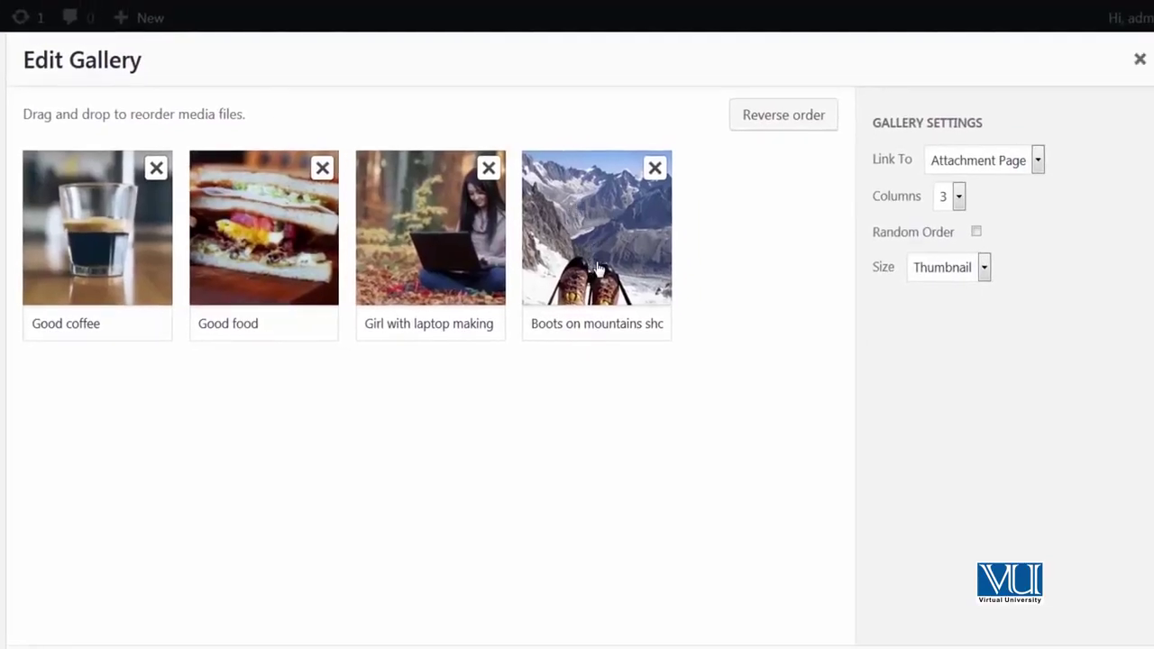
Step: Set the gallery to 2 columns and Medium size, then insert it into the post
left_click(628, 257)
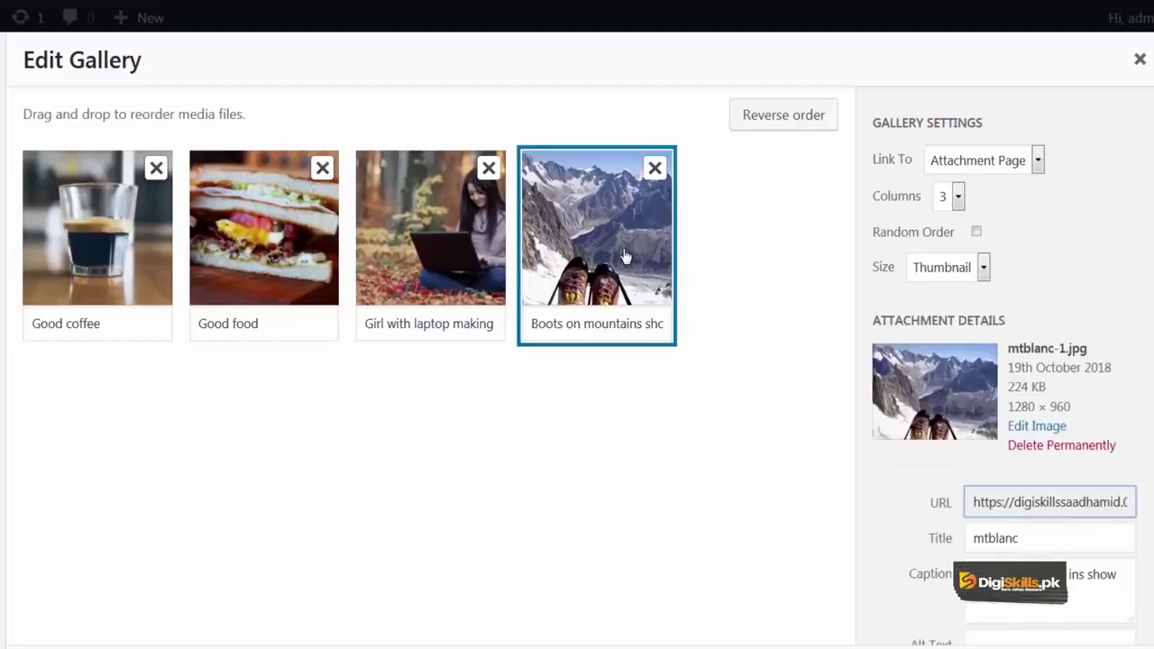
left_click(628, 257)
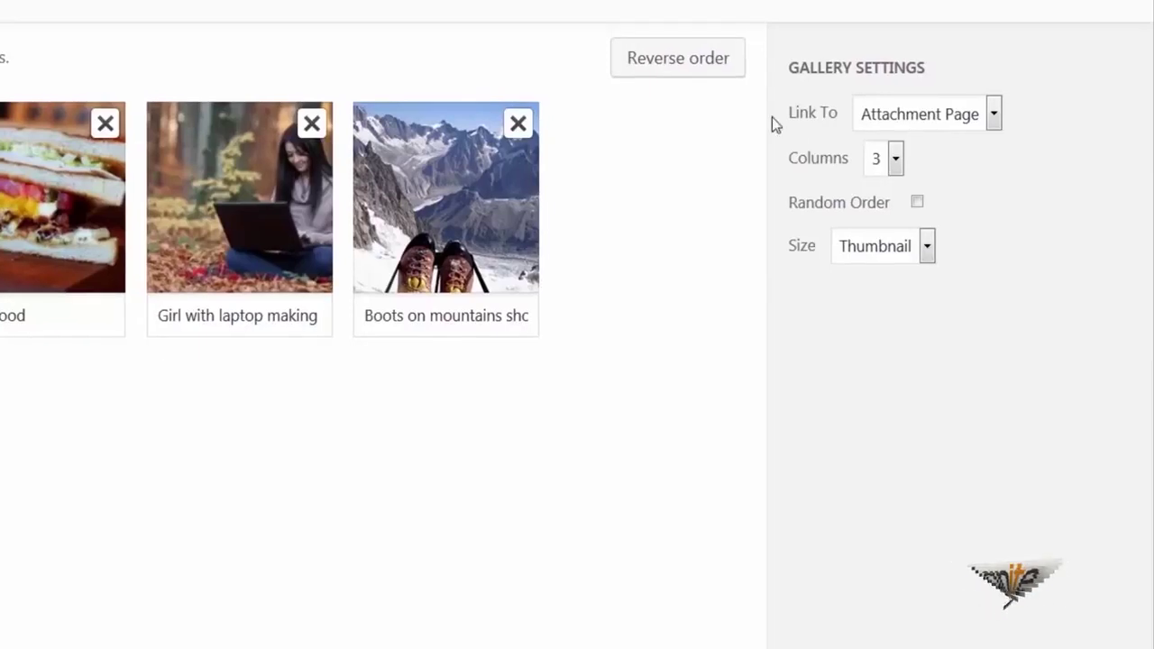
left_click(895, 158)
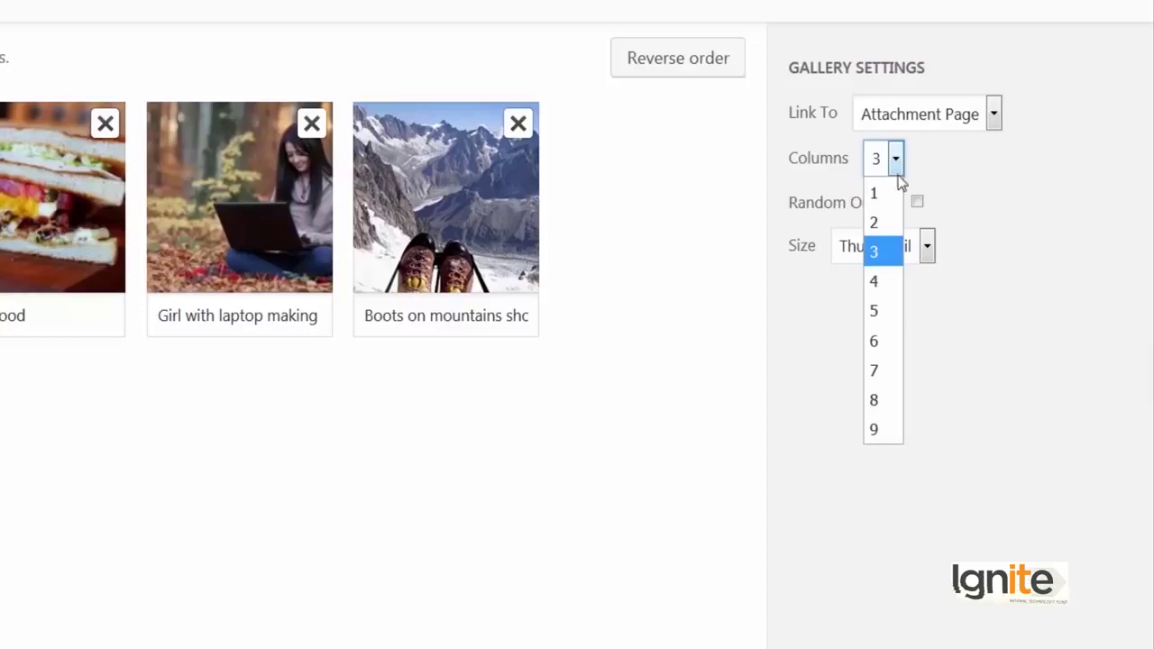
left_click(889, 233)
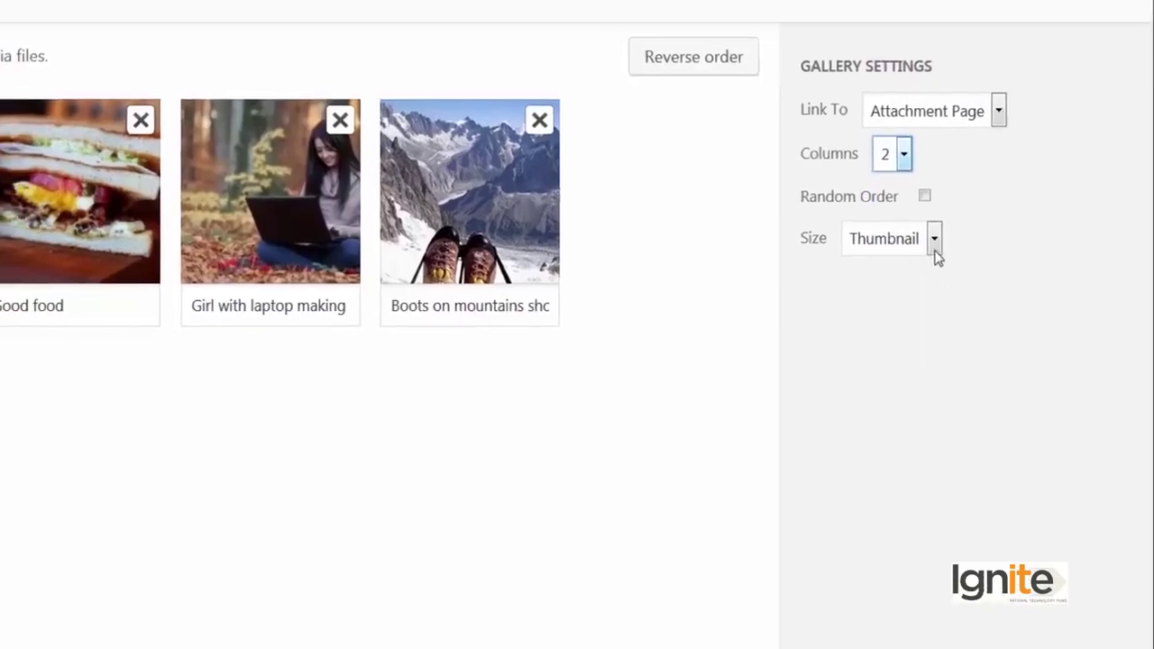
left_click(927, 248)
left_click(925, 307)
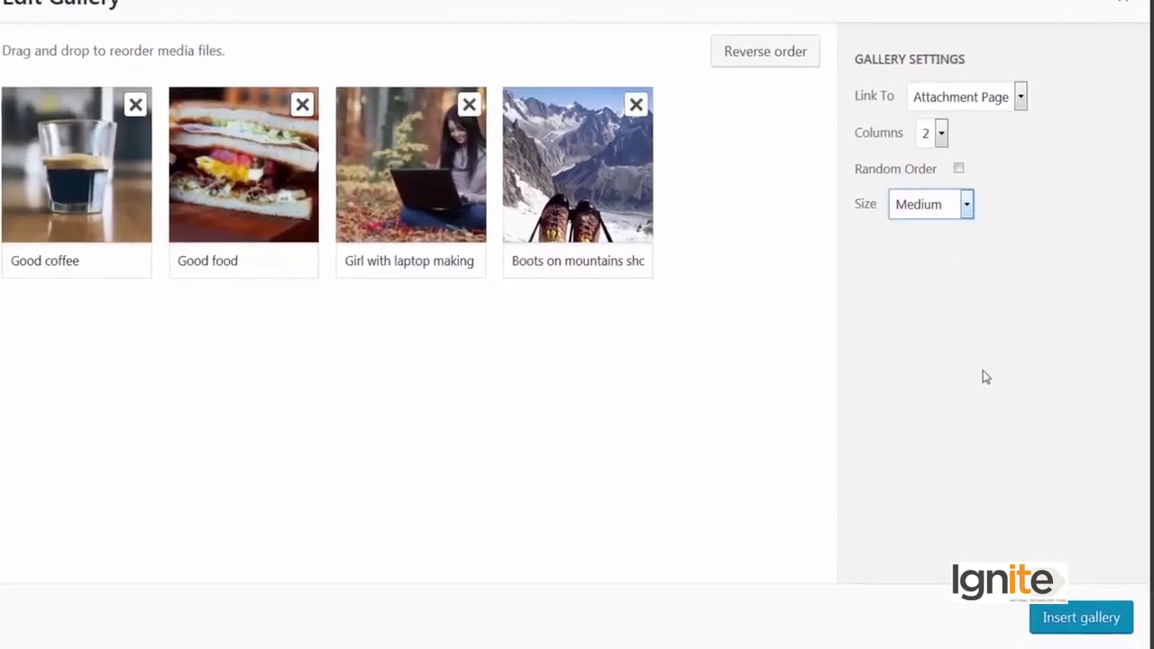
left_click(1100, 637)
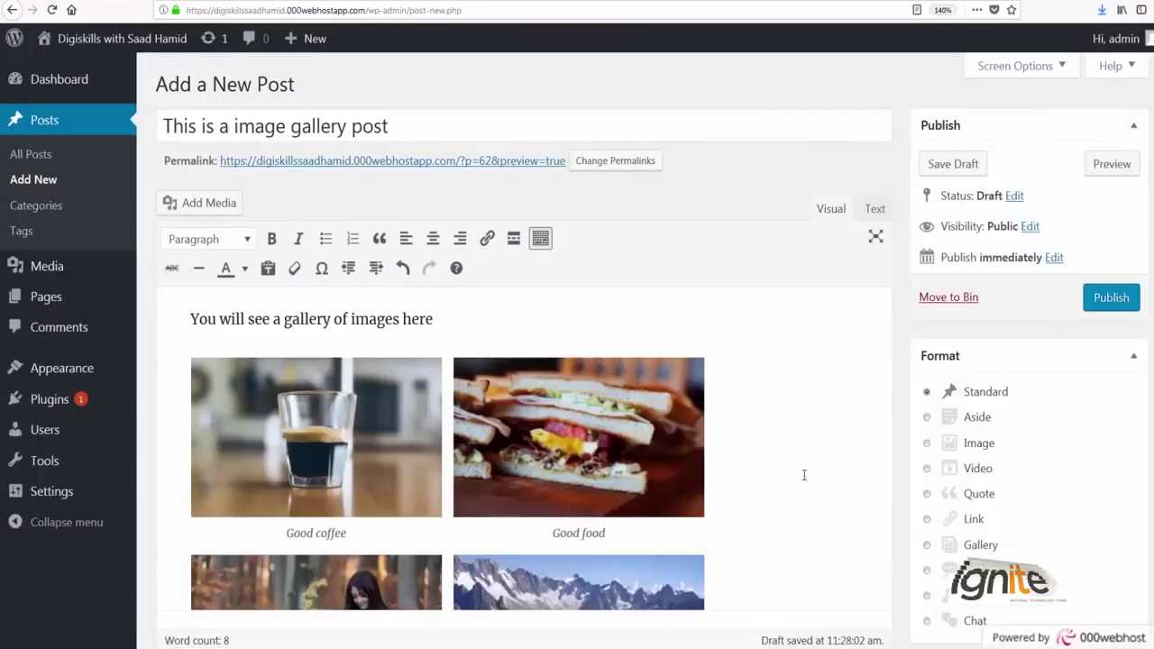
Step: Save the gallery post as a draft
scroll(784, 472, "down", 1)
scroll(761, 470, "down", 4)
scroll(761, 470, "up", 5)
scroll(761, 470, "down", 2)
scroll(951, 243, "up", 5)
left_click(946, 171)
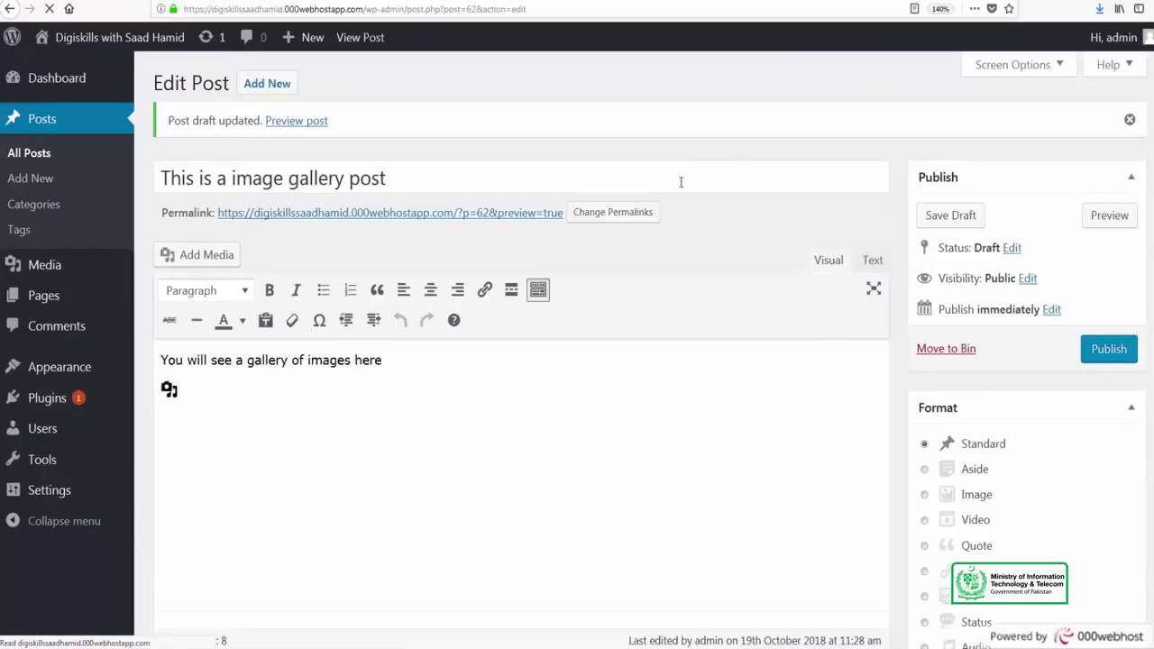
Step: Preview the post from its permalink in a new tab and open the laptop image's attachment page
right_click(523, 214)
left_click(509, 206)
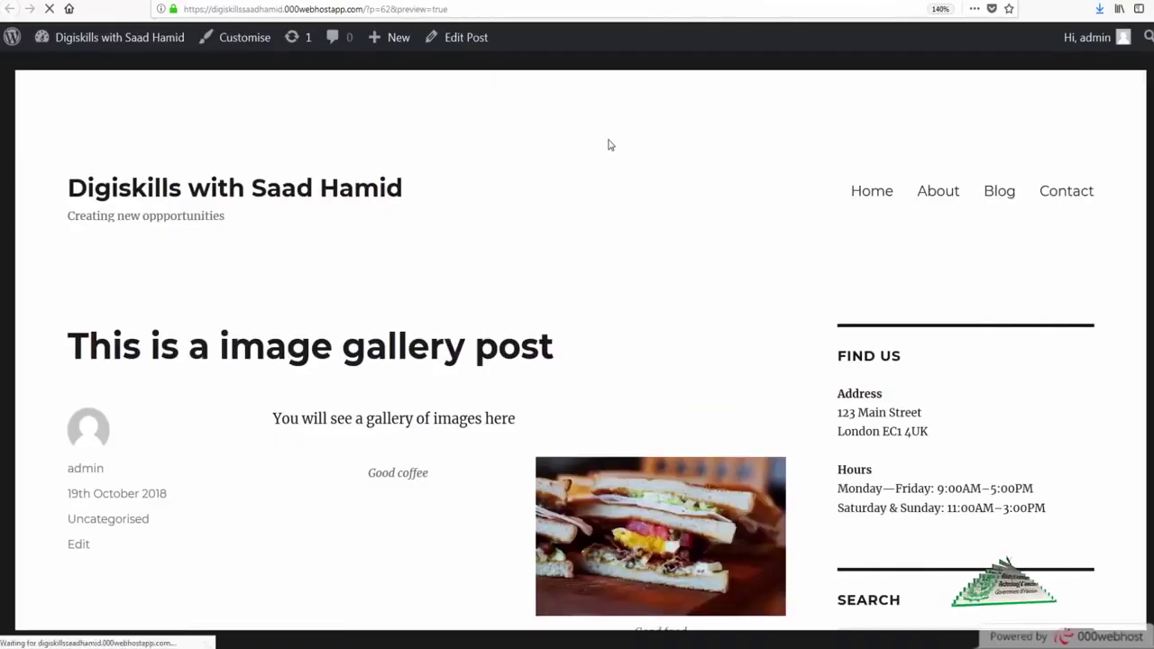
scroll(610, 144, "down", 5)
scroll(595, 271, "up", 3)
scroll(583, 302, "down", 2)
scroll(583, 302, "down", 1)
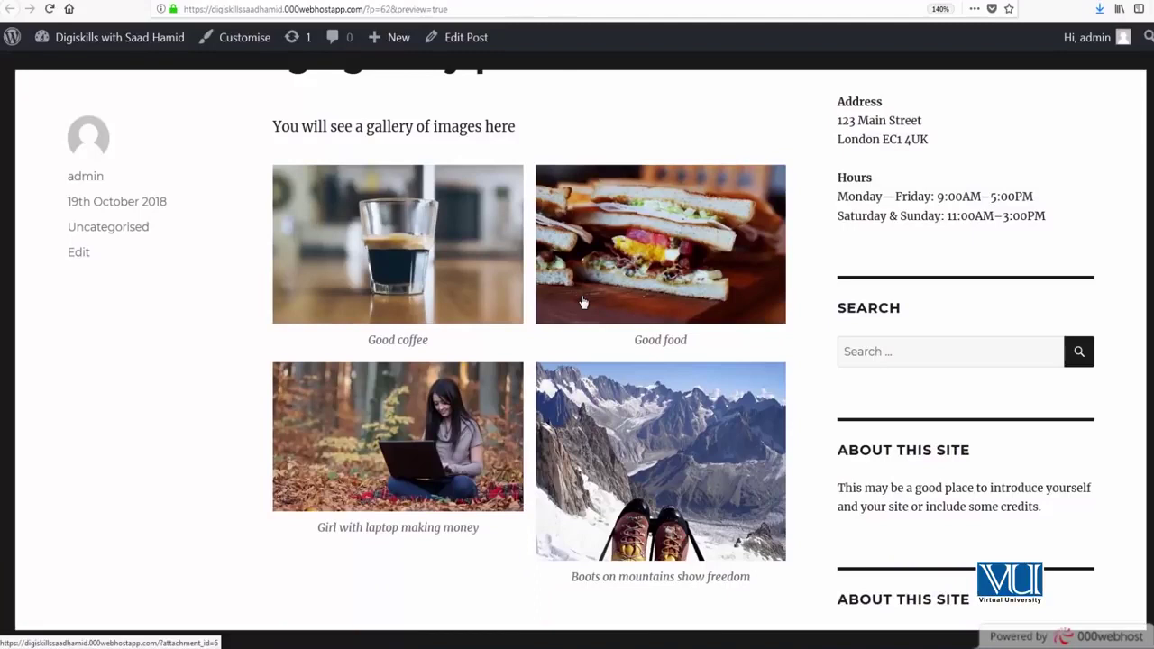
left_click(433, 424)
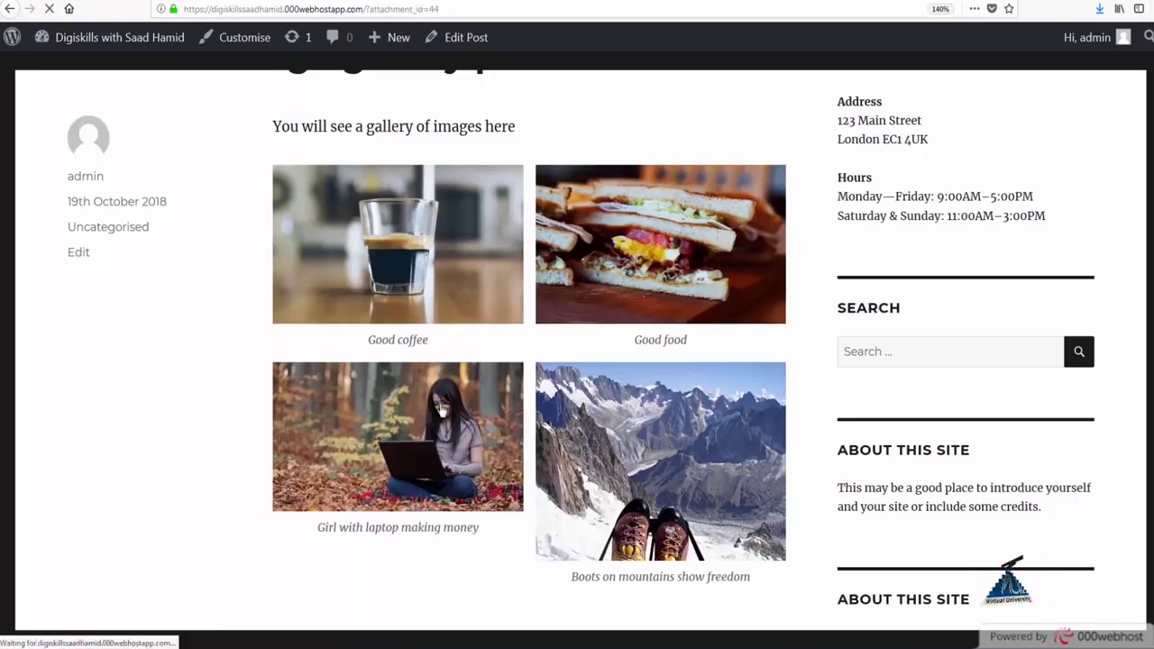
scroll(441, 411, "down", 7)
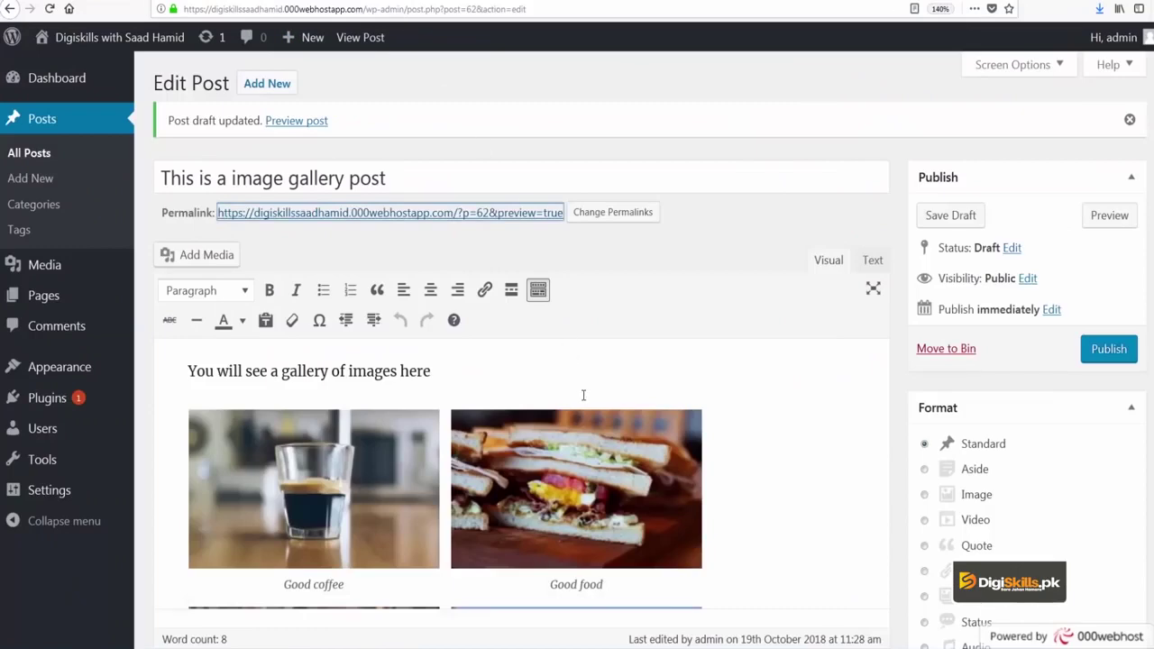
Step: Edit the post's gallery to remove the girl-with-laptop image and update it
scroll(584, 395, "down", 3)
left_click(542, 368)
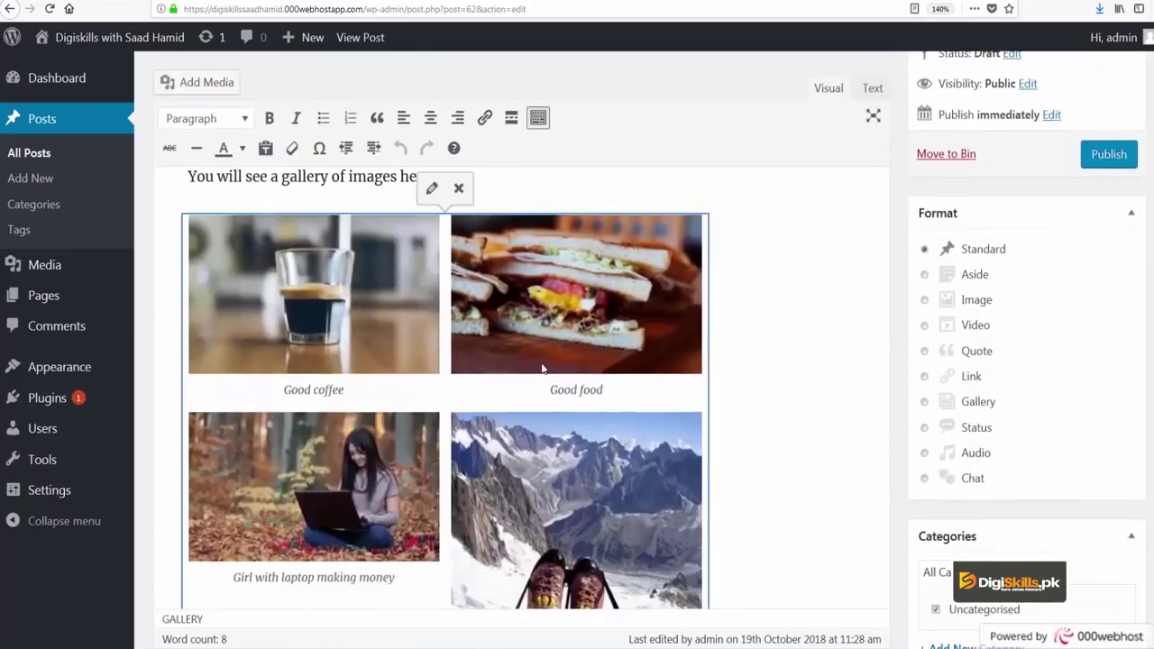
left_click(430, 188)
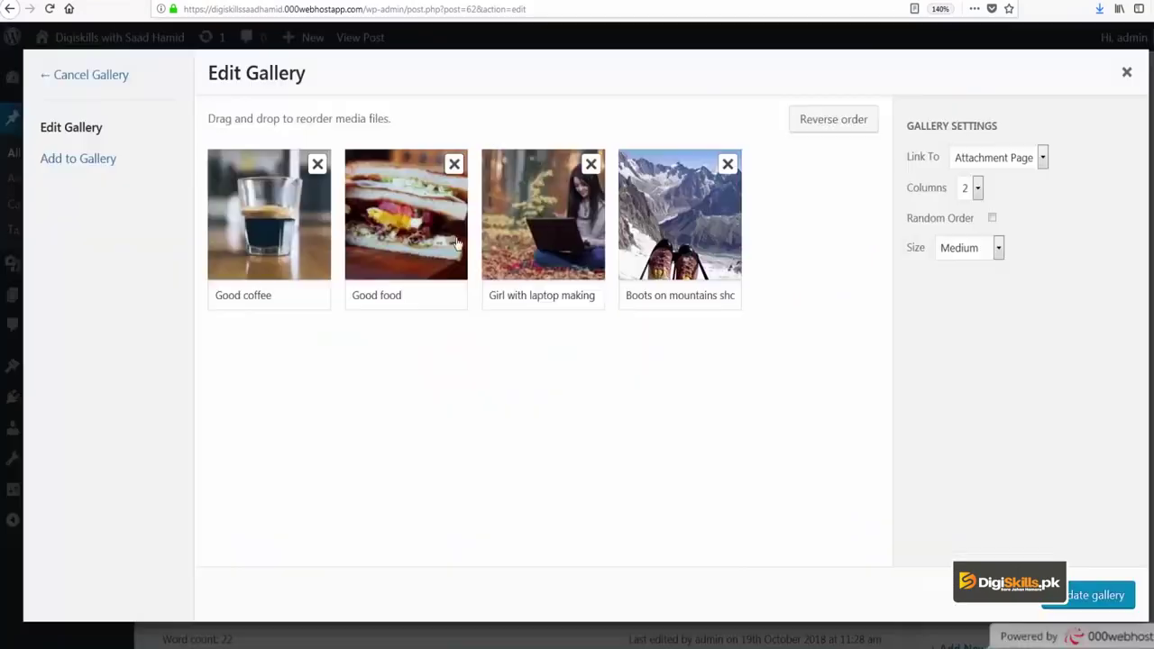
left_click(591, 165)
left_click(1091, 595)
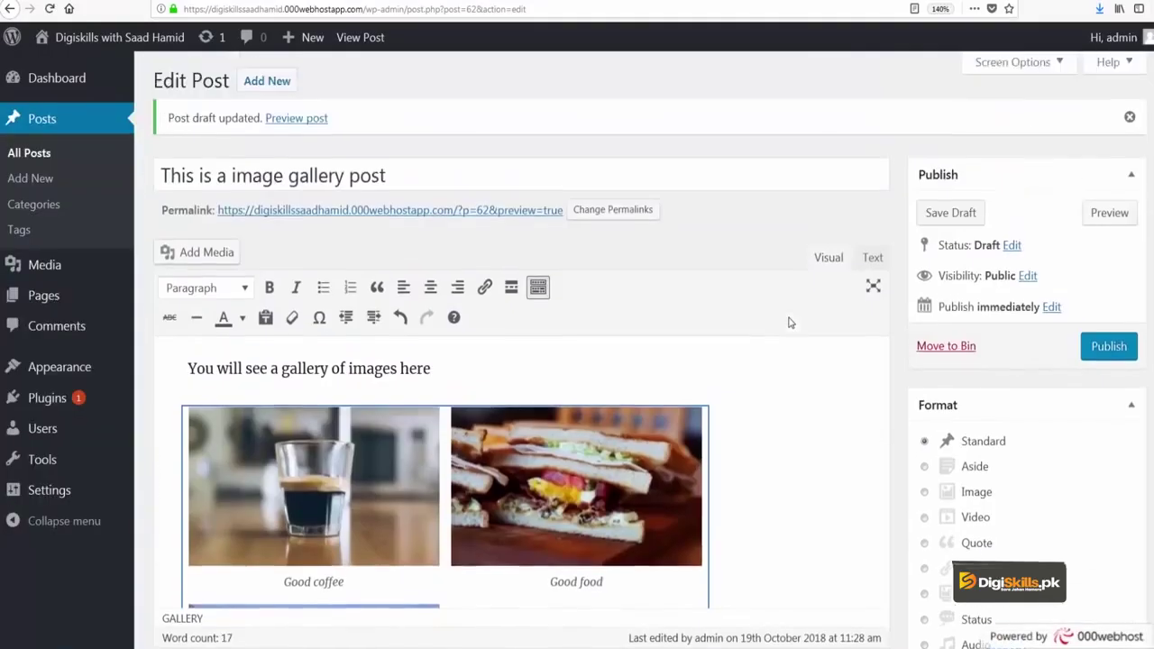
Step: Save the post draft with the updated three-image gallery
scroll(790, 316, "down", 3)
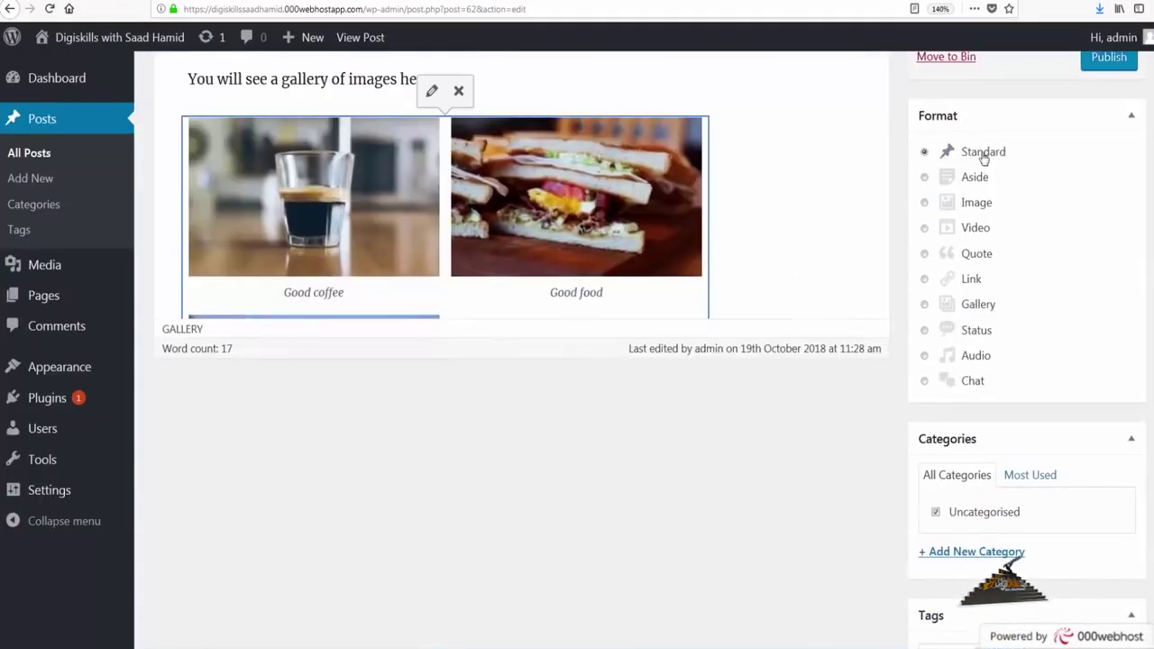
scroll(910, 231, "up", 3)
left_click(916, 225)
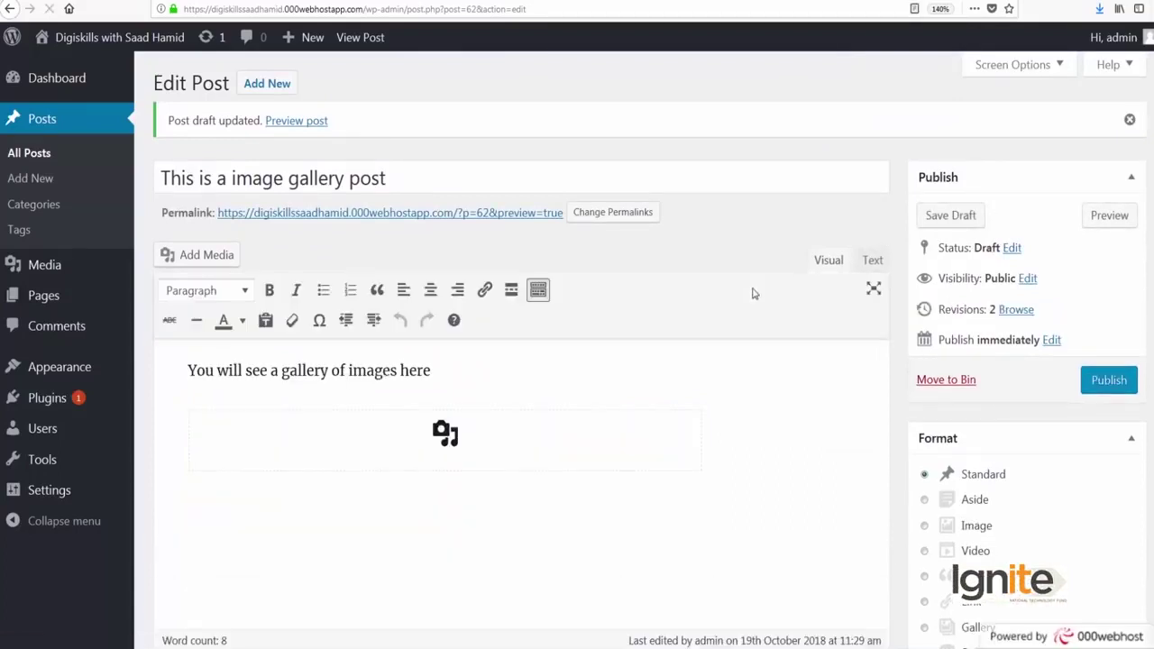
scroll(632, 406, "down", 3)
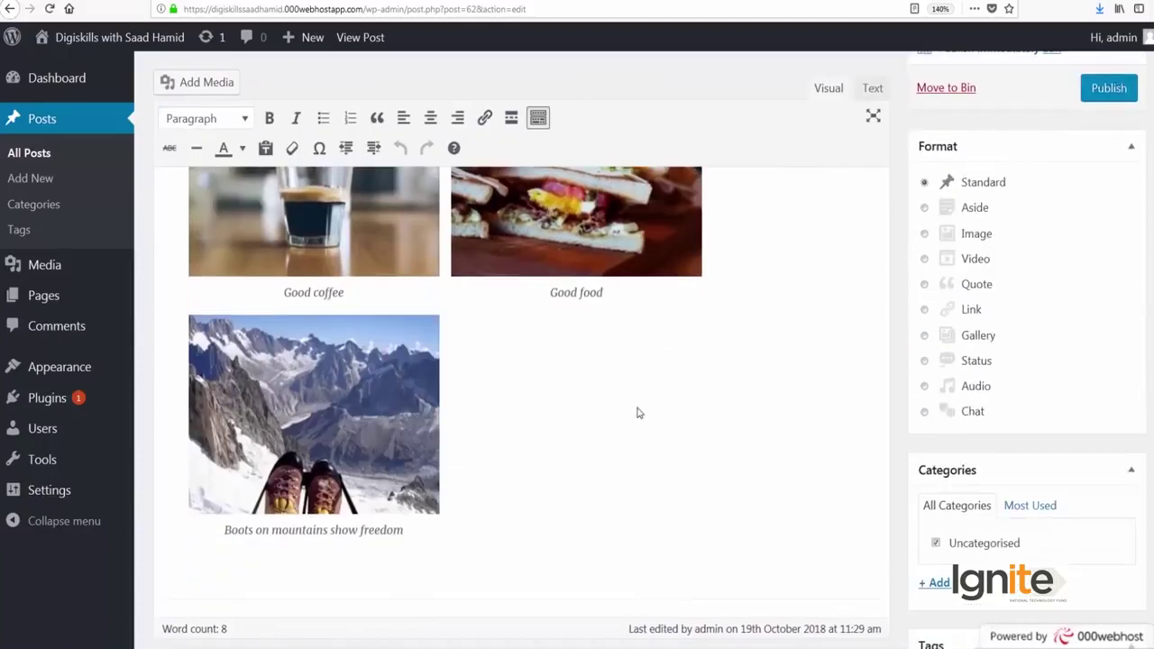
mouse_move(126, 397)
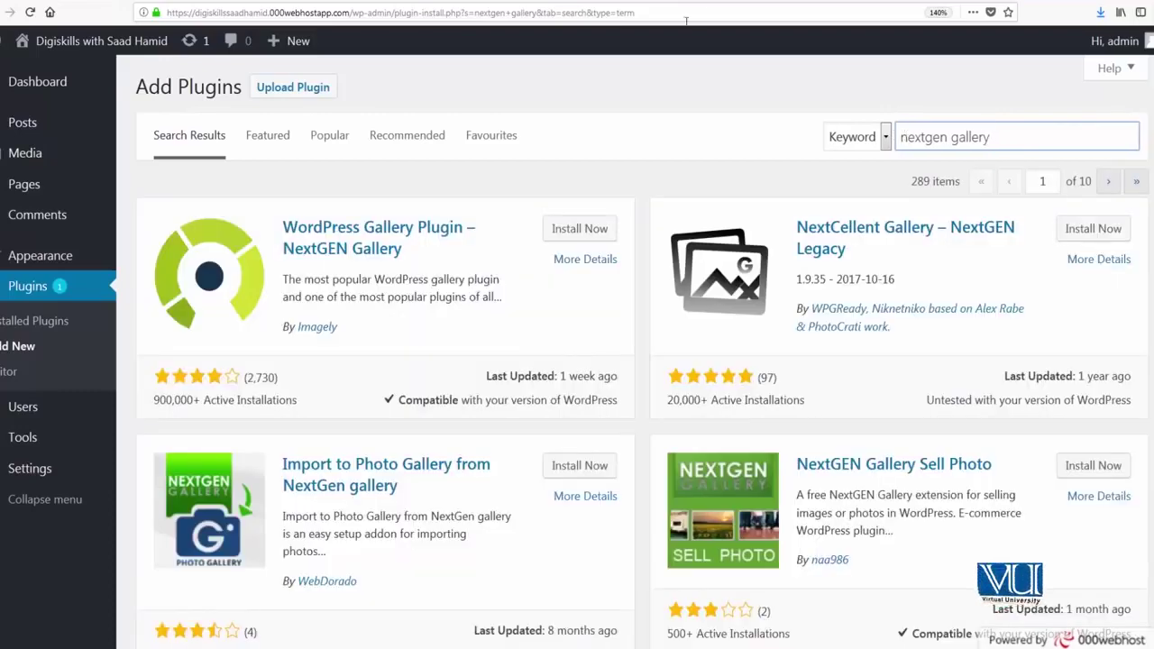
Step: Install the NextGEN Gallery plugin from the 'nextgen gallery' search results
left_click(580, 225)
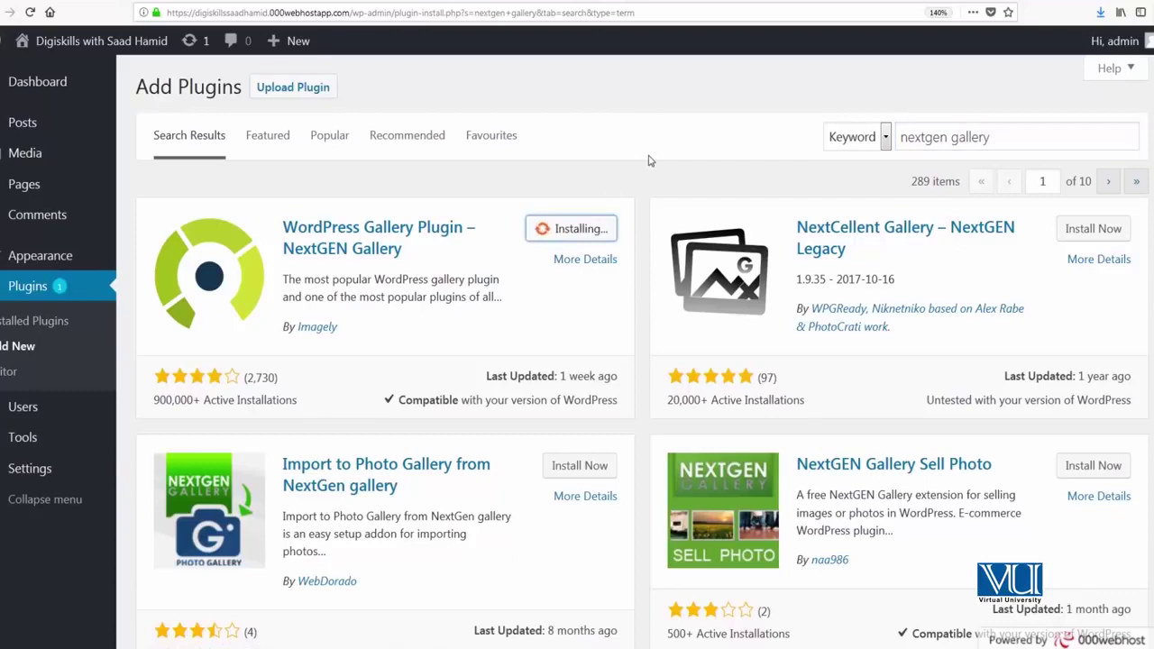